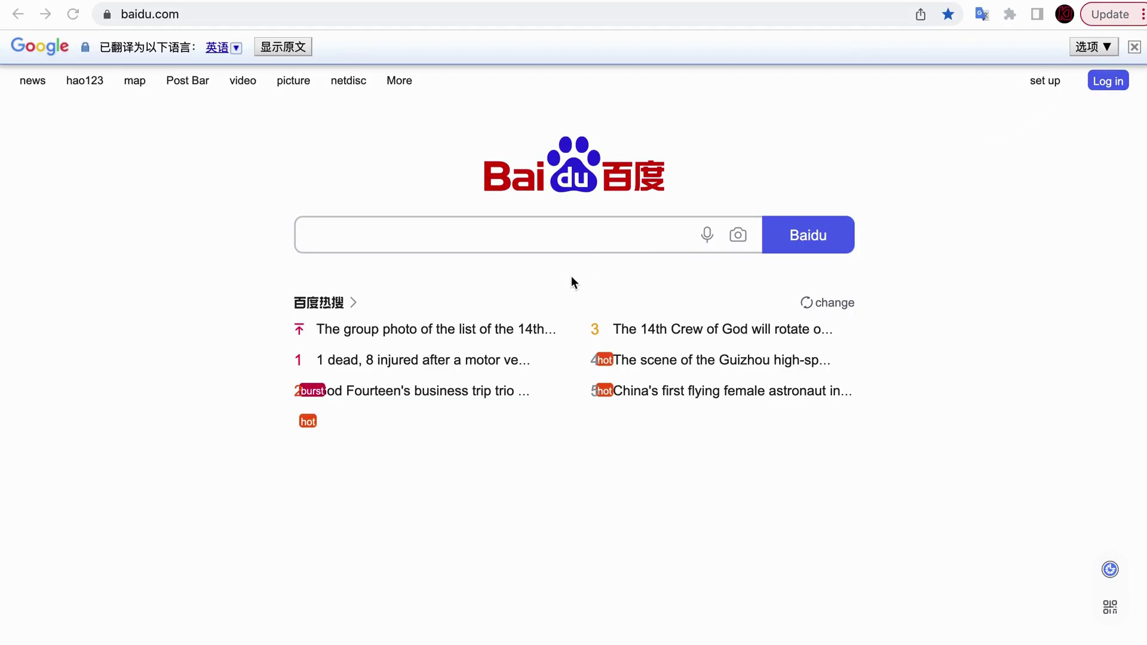
click(1105, 85)
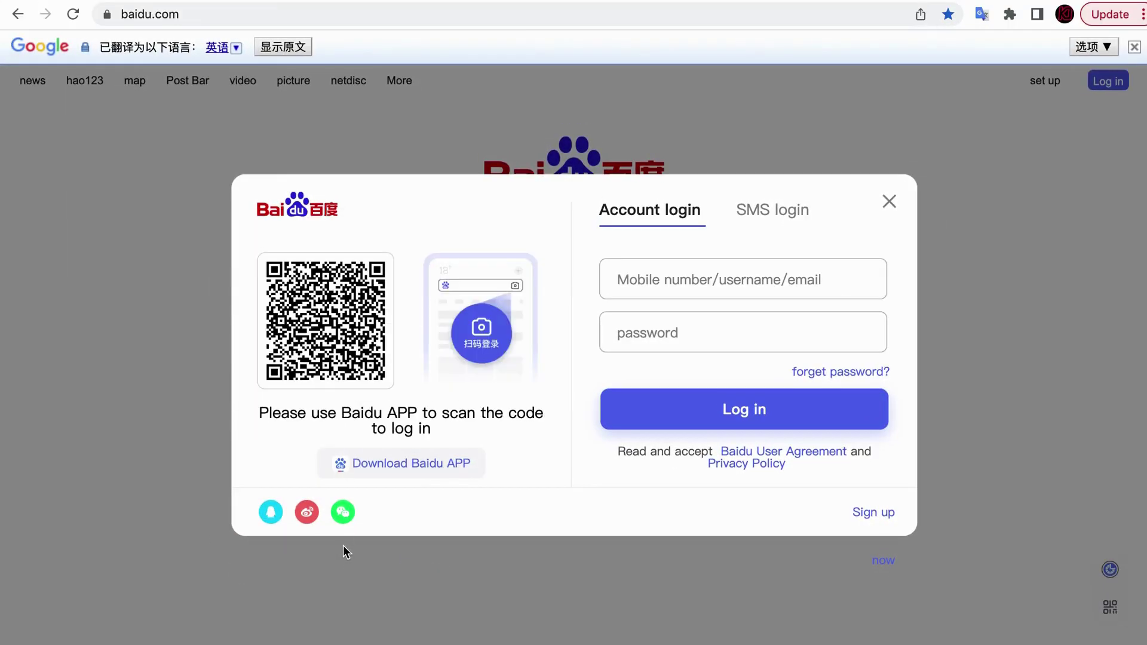
click(344, 512)
click(268, 514)
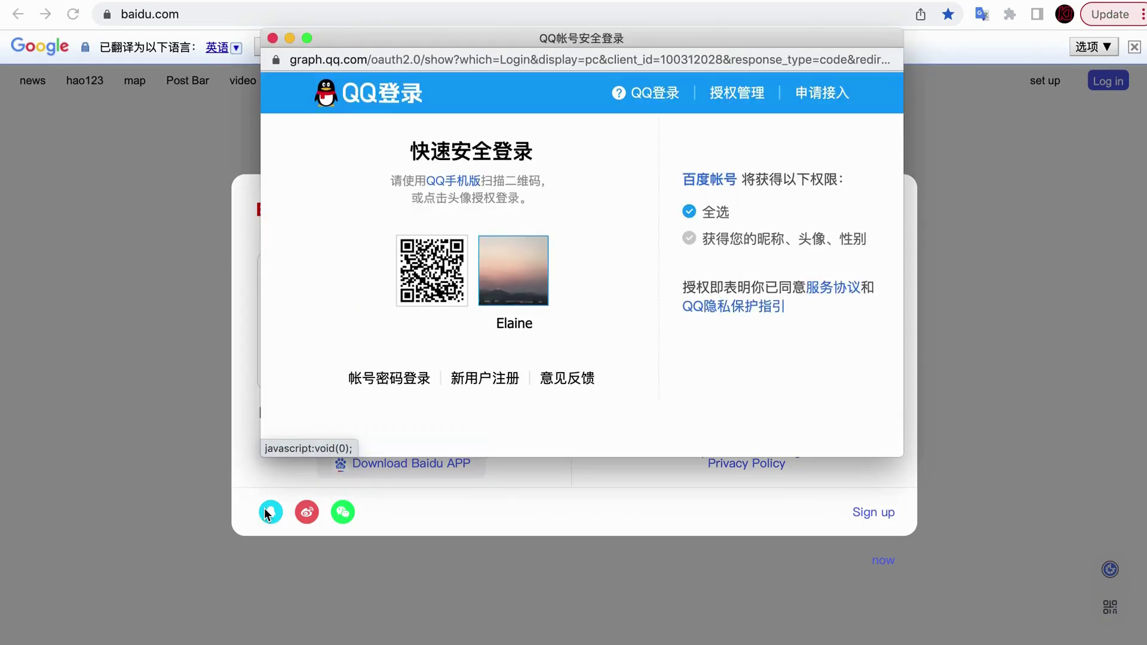
click(501, 242)
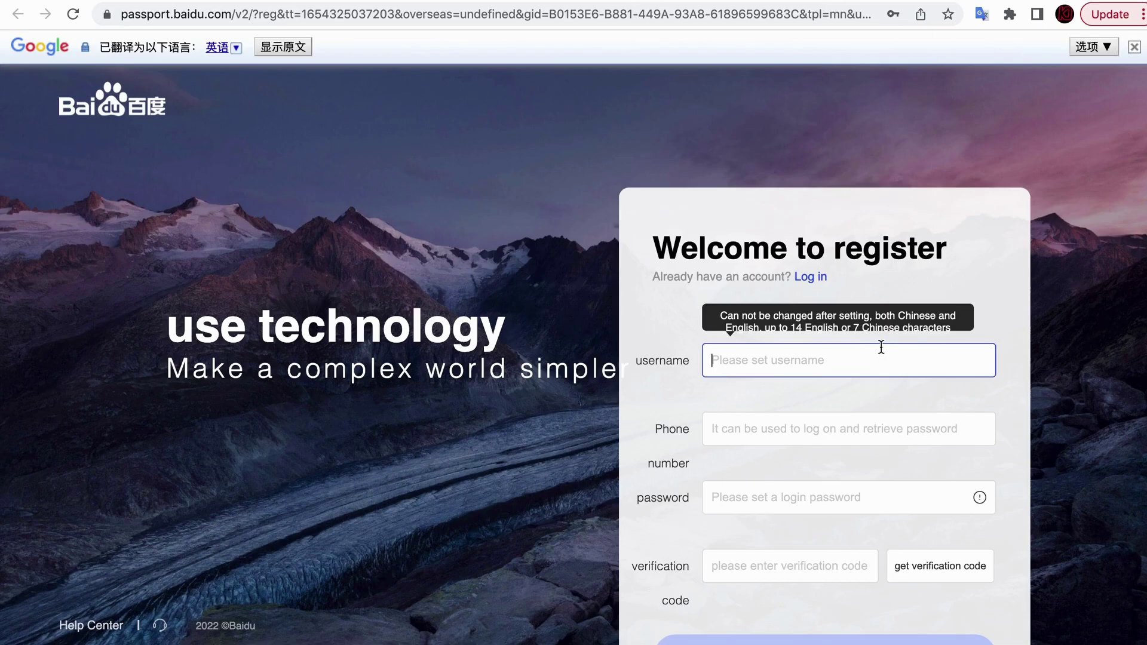
scroll(884, 347, down, 2)
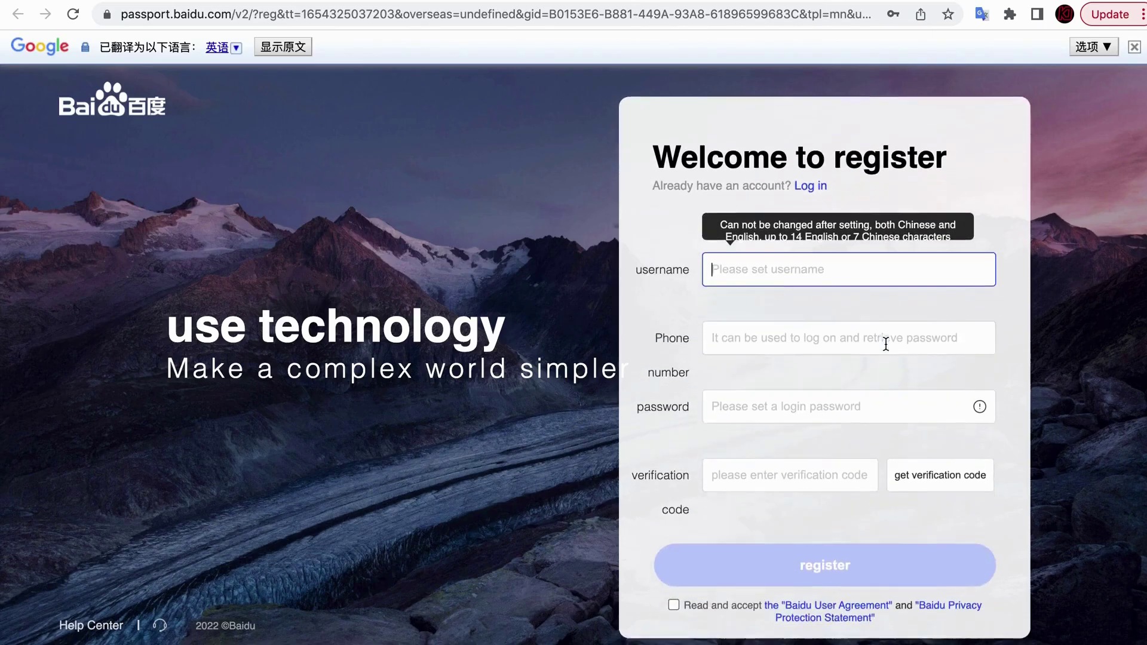
scroll(889, 338, up, 2)
scroll(889, 339, down, 2)
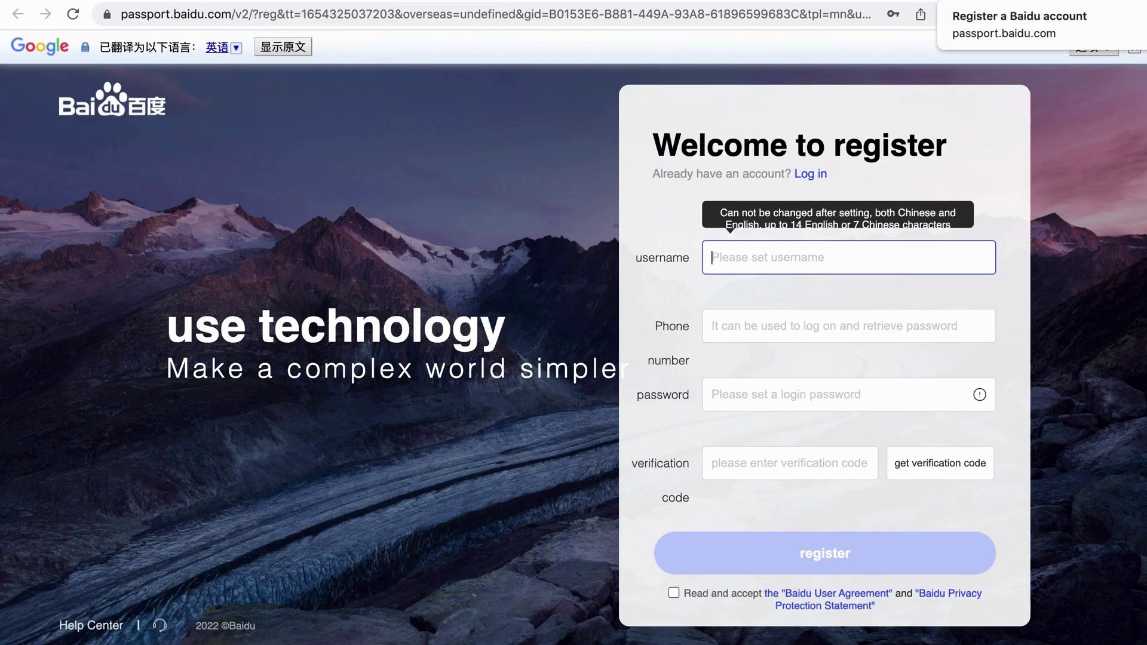
scroll(882, 346, up, 2)
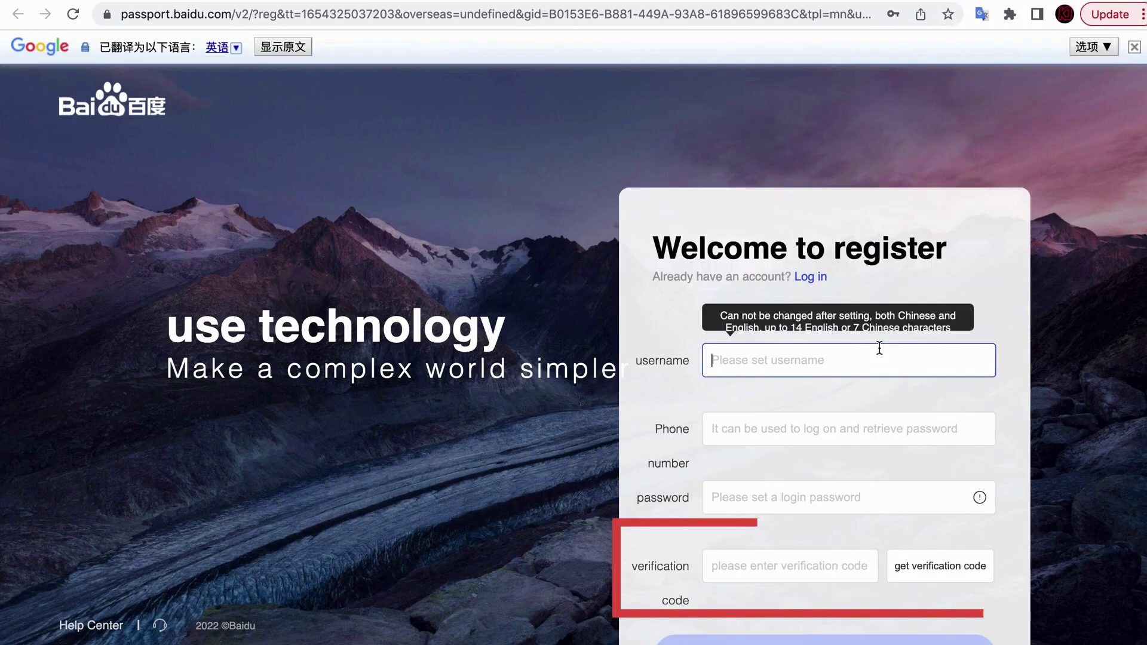
scroll(883, 346, down, 2)
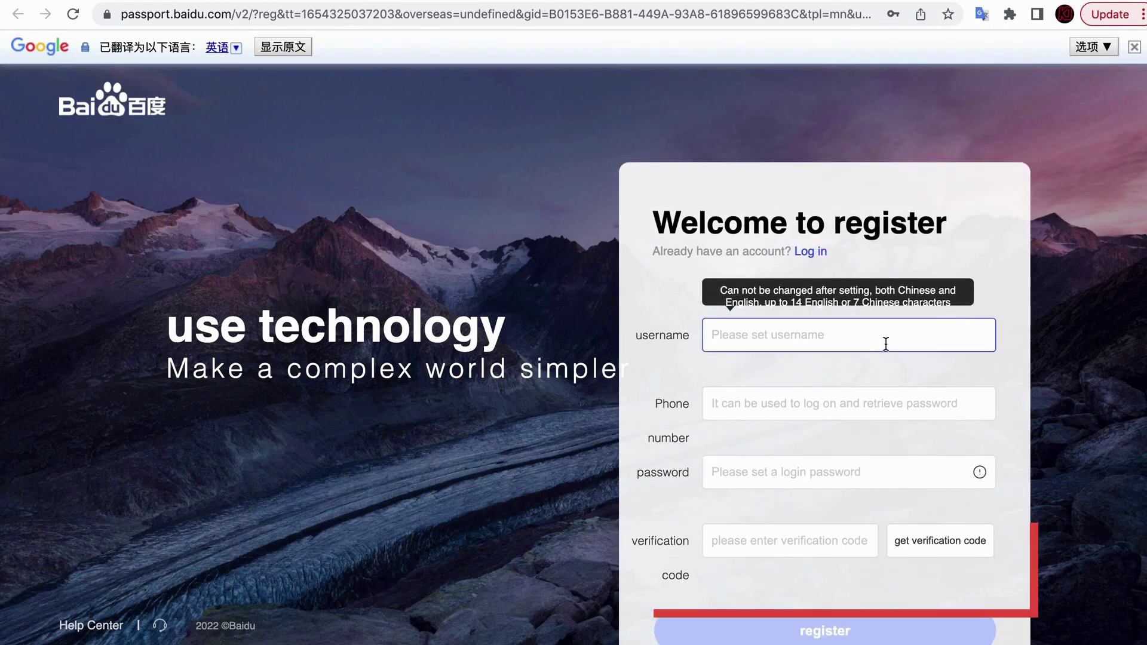